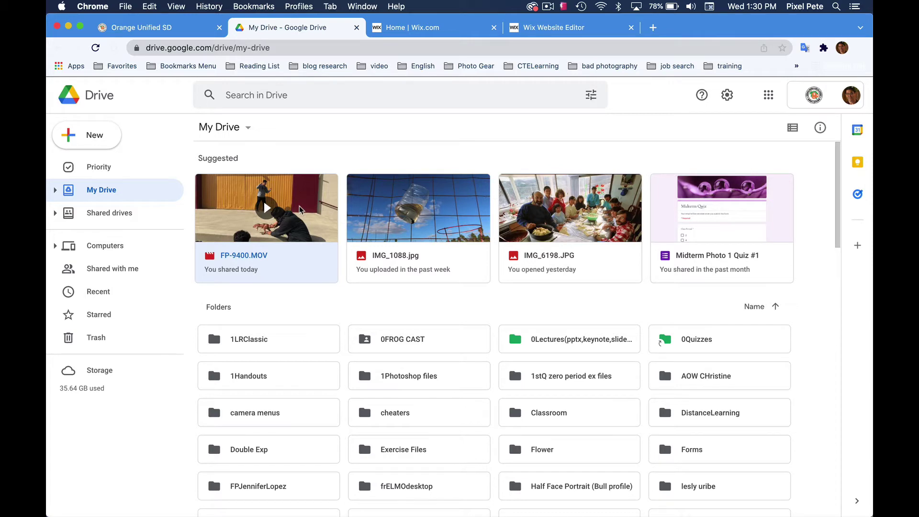
Step: Preview the FP-9400.MOV clip, then pause it and close the preview
double_click(300, 209)
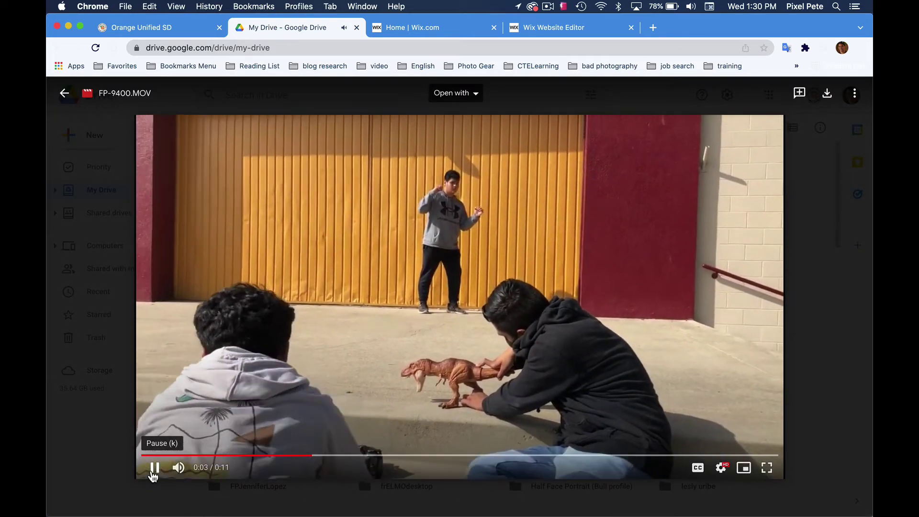
left_click(152, 473)
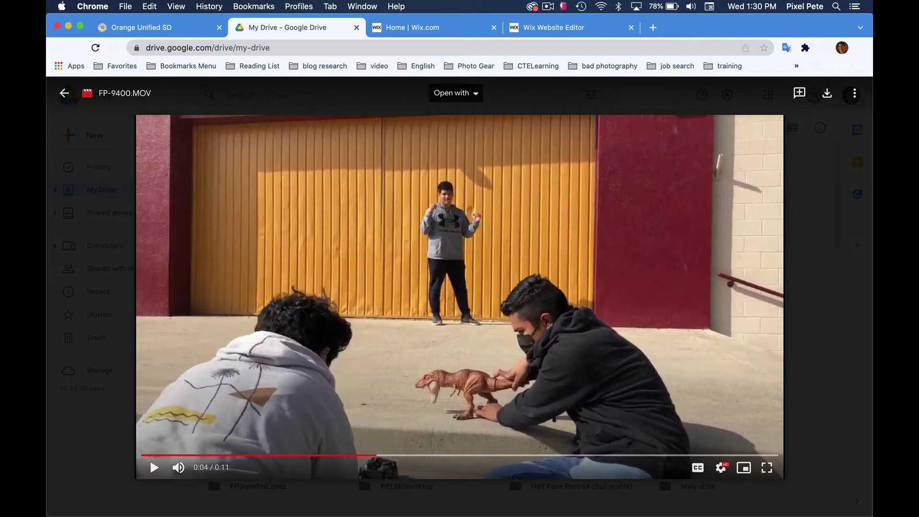
left_click(66, 93)
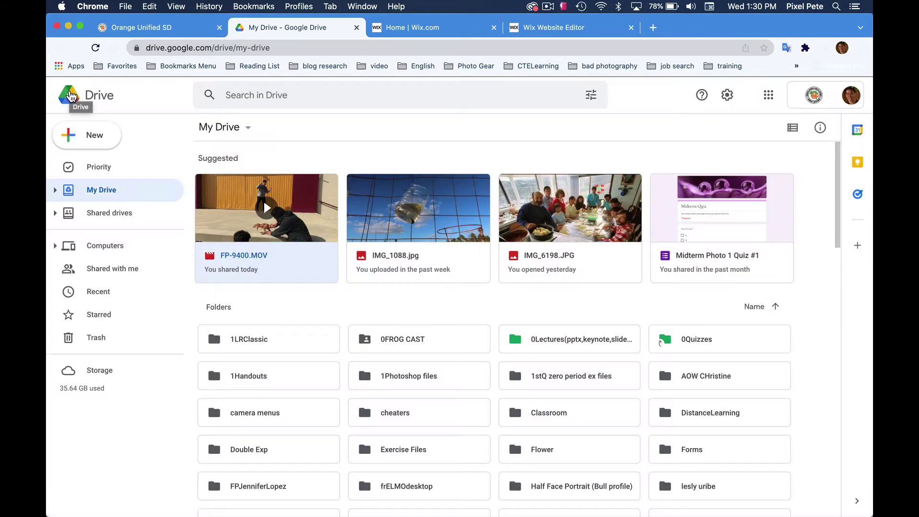
Step: Share FP-9400.MOV so anyone with the link can view it
right_click(323, 198)
mouse_move(323, 198)
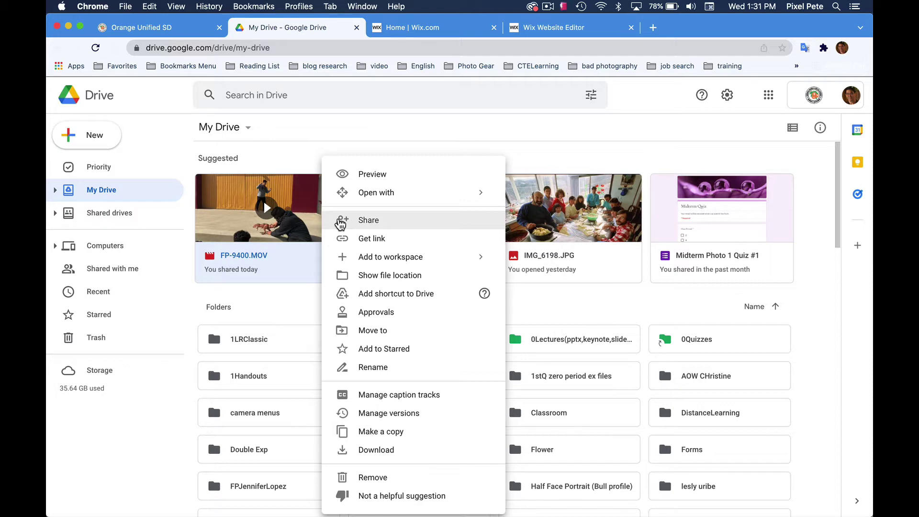
left_click(340, 221)
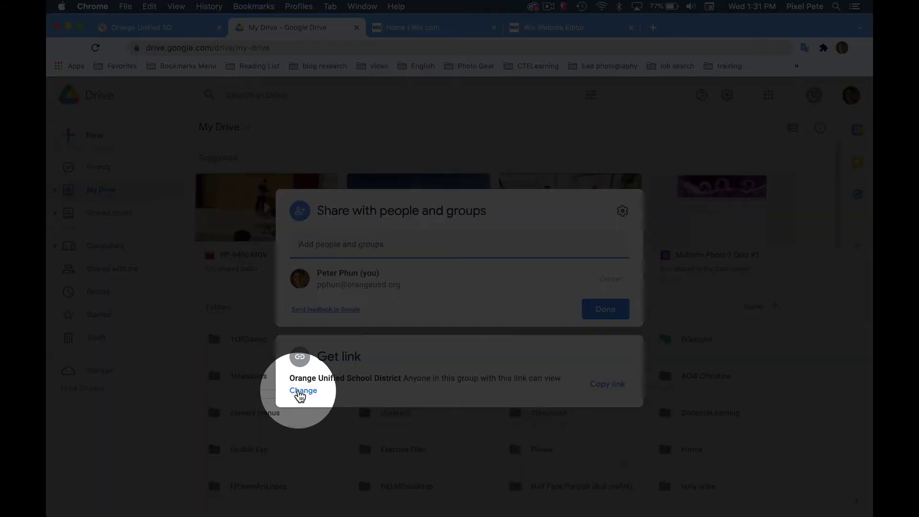
left_click(302, 390)
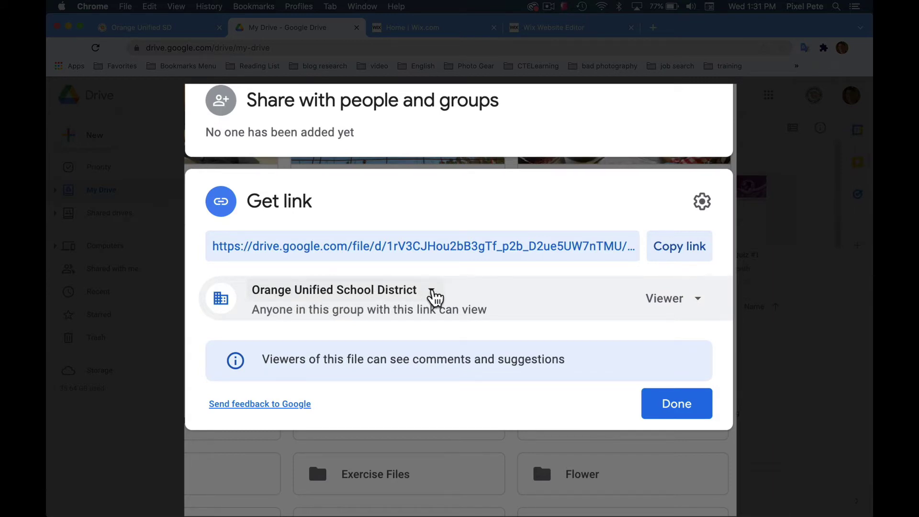
left_click(431, 290)
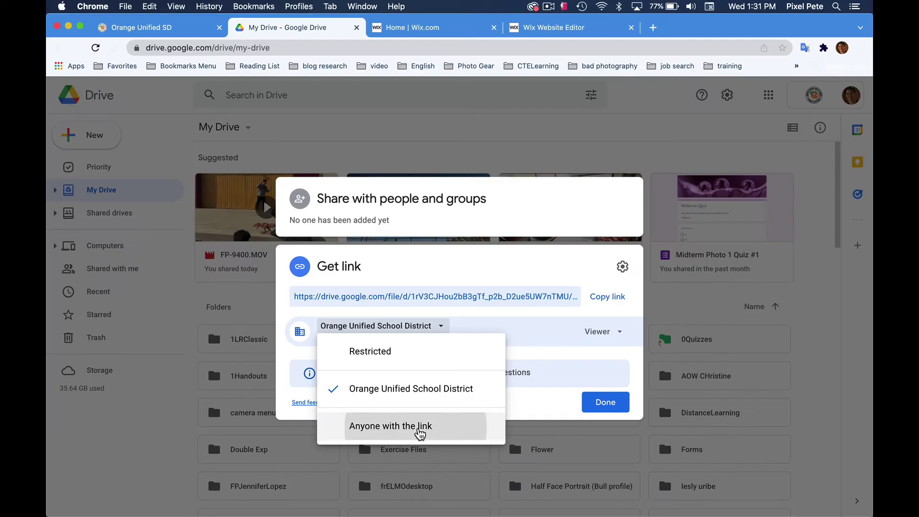
left_click(399, 444)
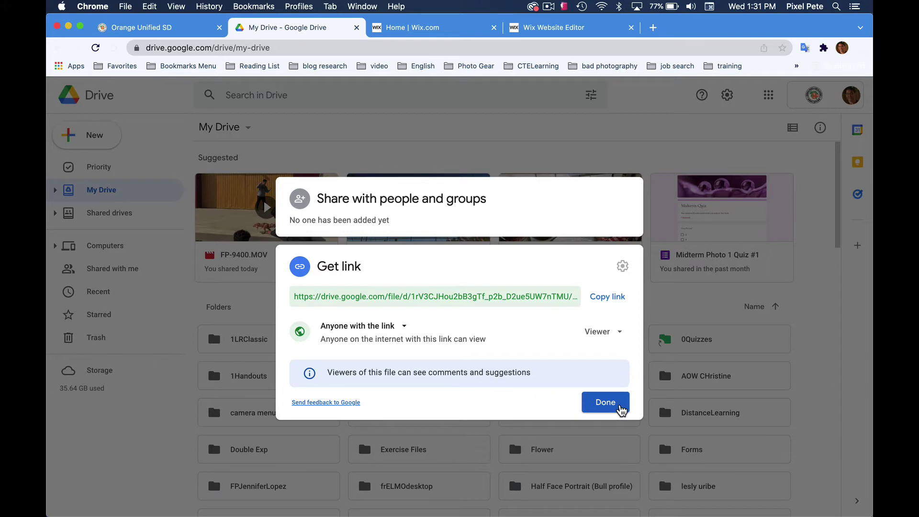
left_click(619, 410)
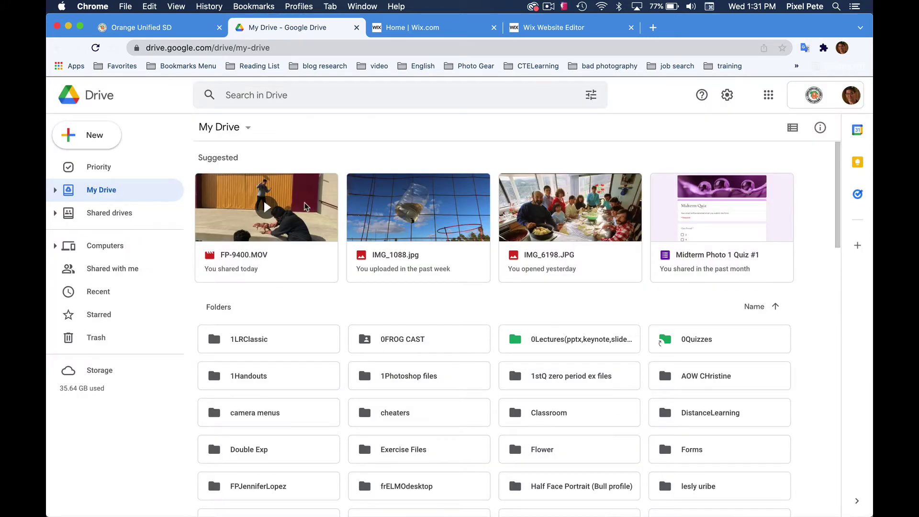
Step: Open FP-9400.MOV in the player, pause it, and open its more-options menu
double_click(306, 206)
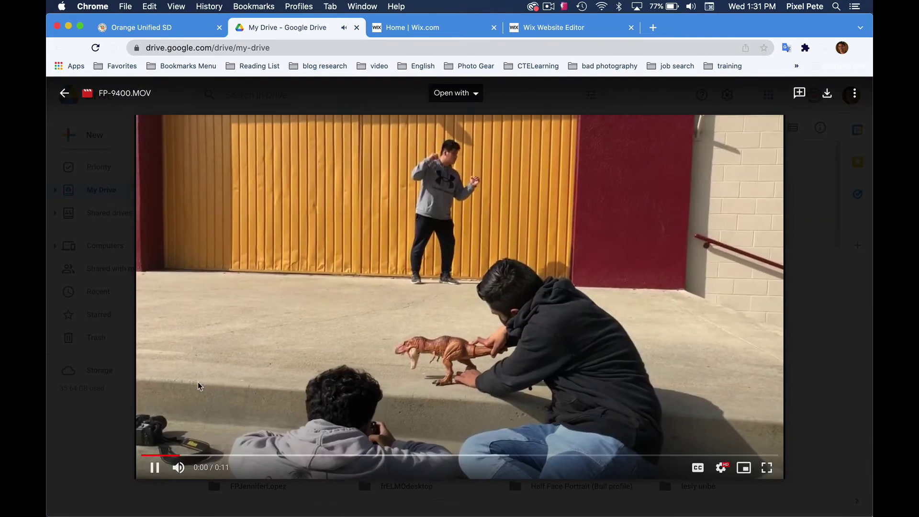
left_click(154, 467)
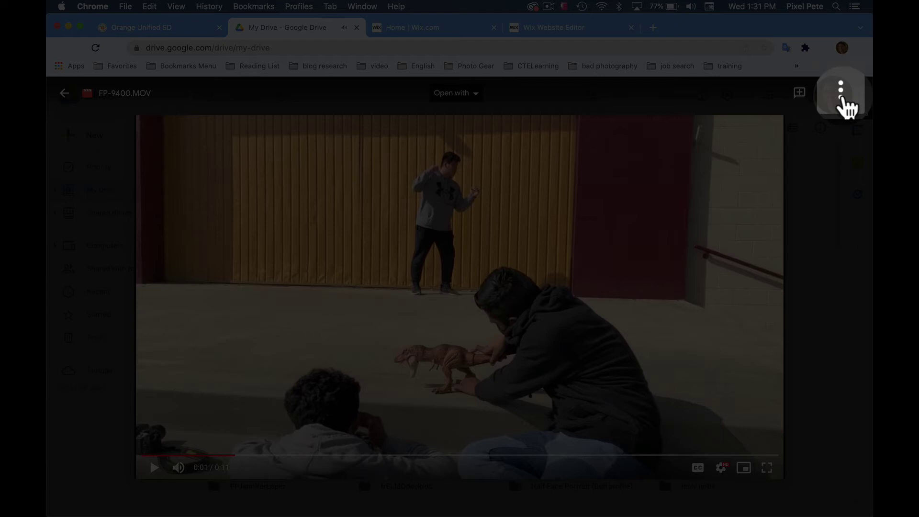
left_click(853, 93)
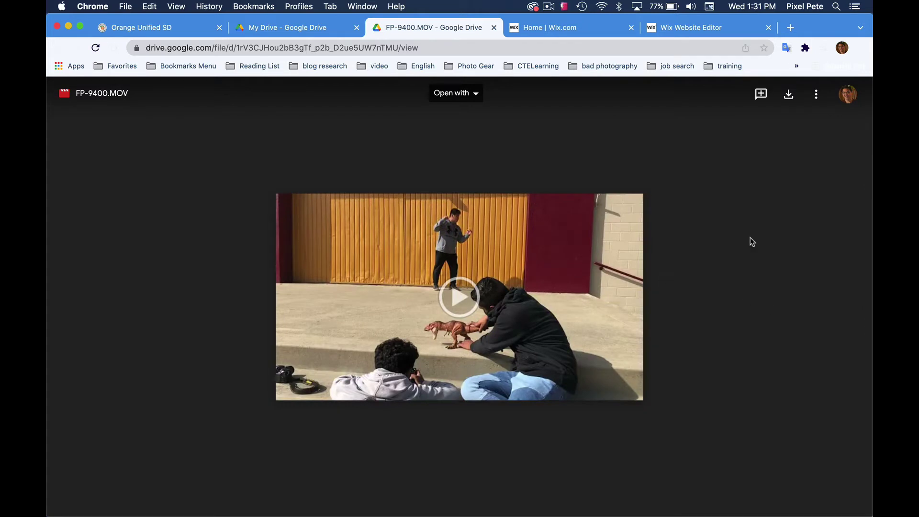
Step: Copy FP-9400.MOV's iframe embed code, noting its 640 width and 480 height
left_click(818, 100)
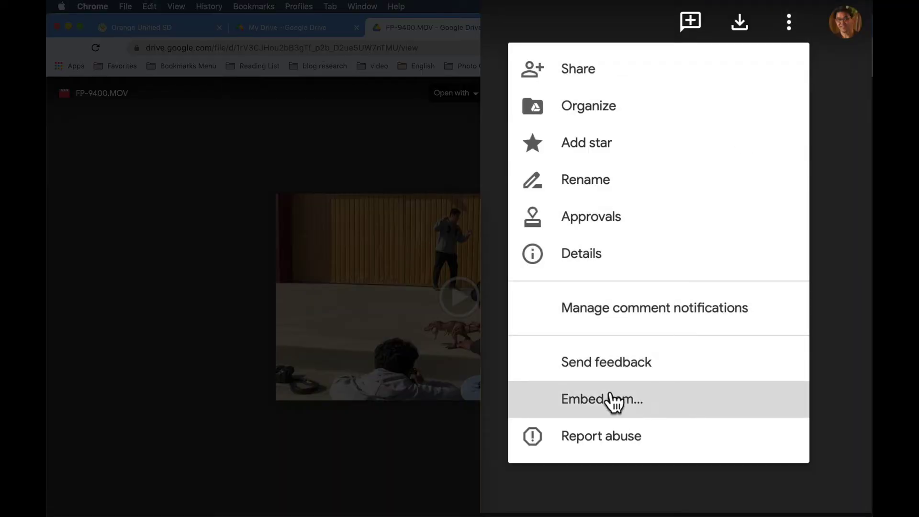
left_click(613, 399)
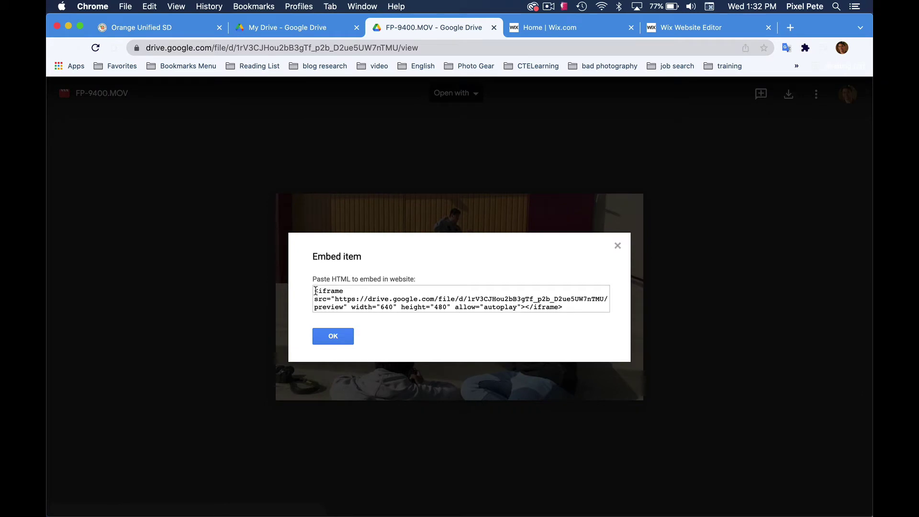
left_click(317, 291)
key("super+c")
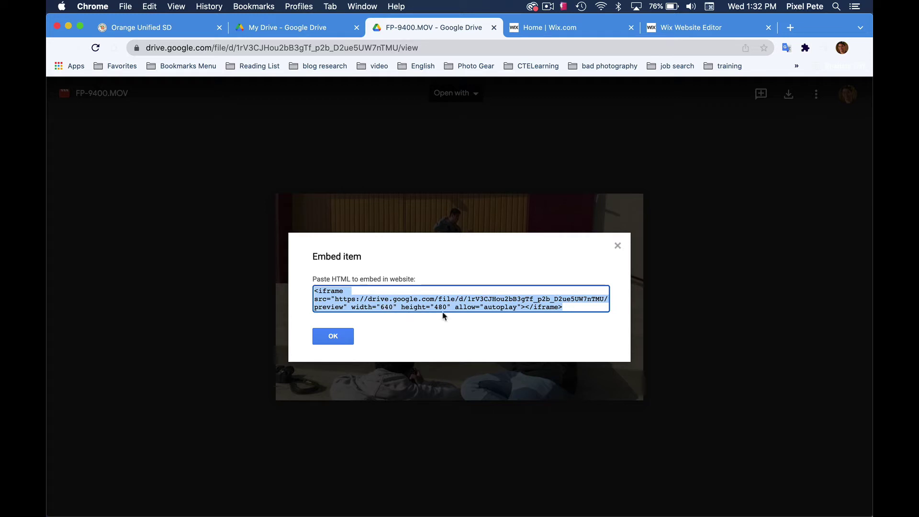
double_click(391, 308)
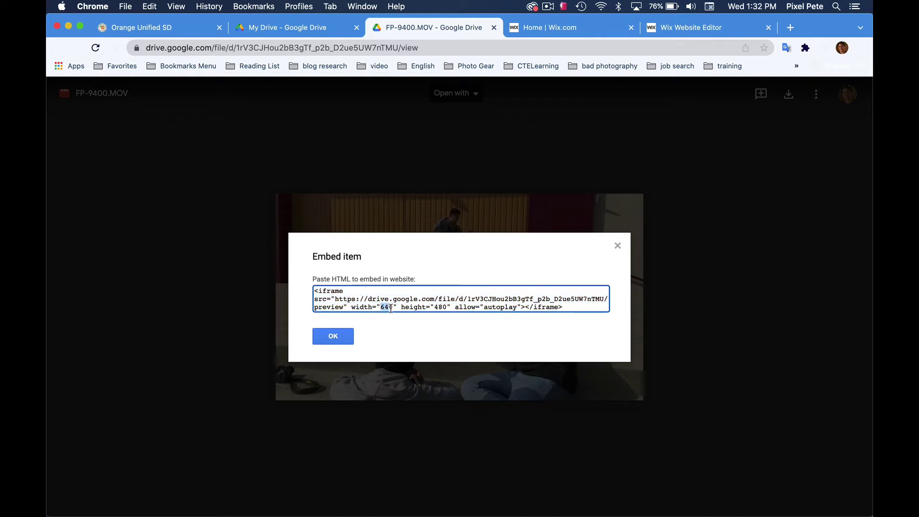
left_click(435, 308)
double_click(436, 307)
left_click(345, 337)
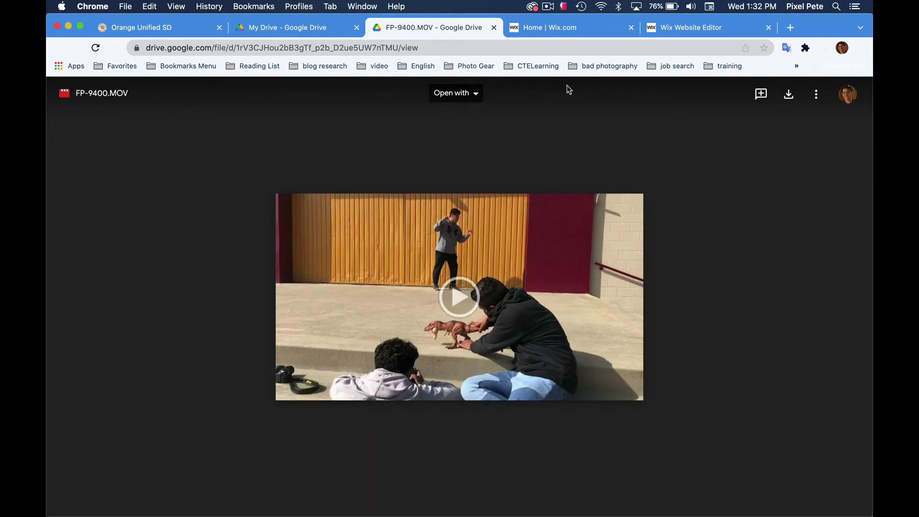
Step: Switch to the Wix tab and pick Blog from the editor's page list
left_click(566, 27)
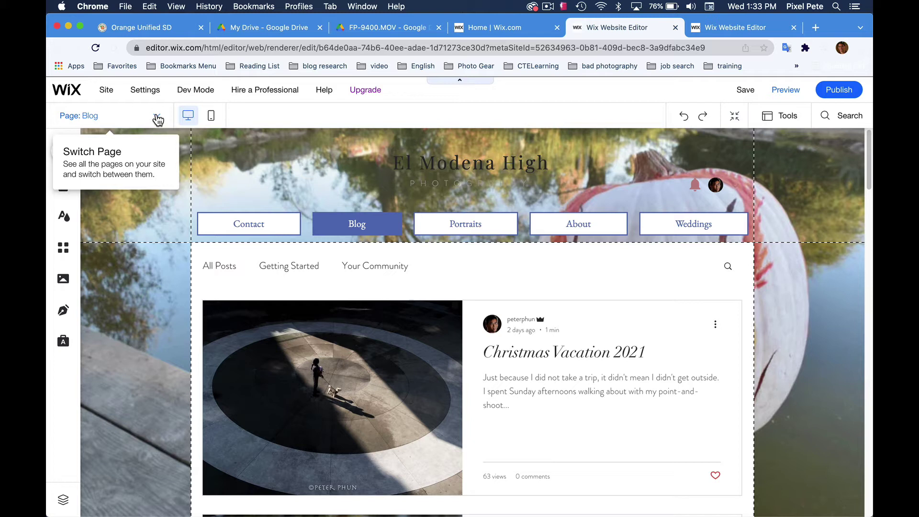
left_click(157, 117)
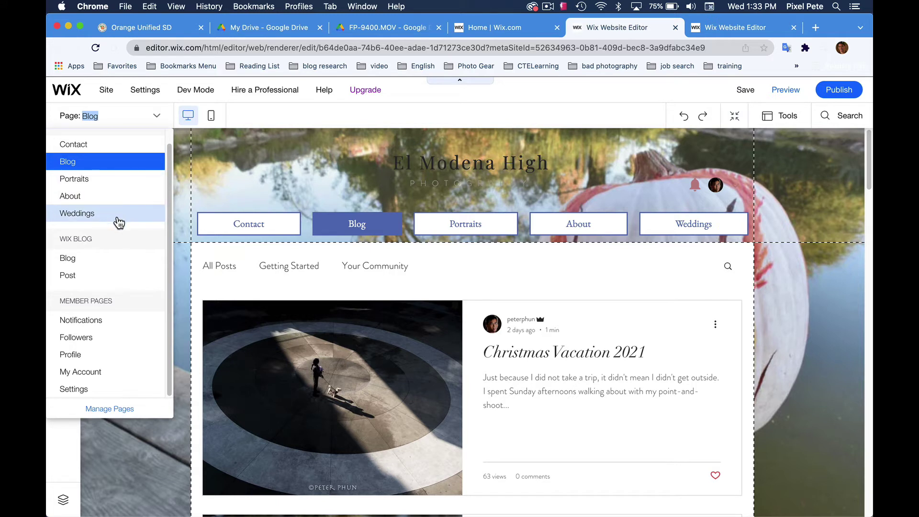
left_click(285, 118)
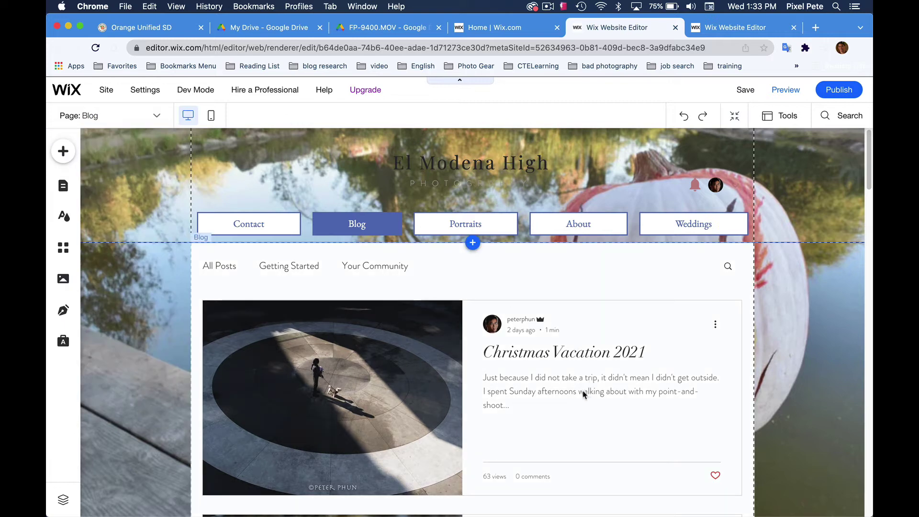
Step: Open the Christmas Vacation 2021 post for editing and scroll to its last photo
left_click(608, 318)
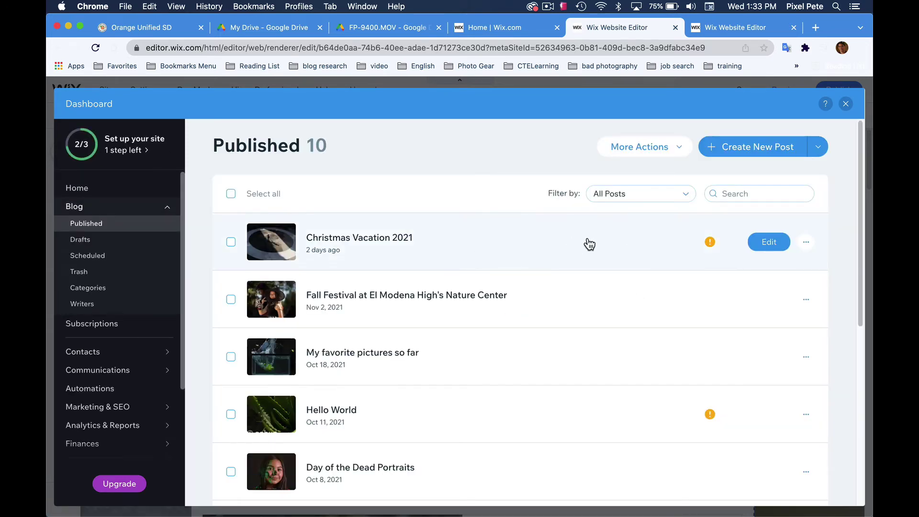
left_click(769, 243)
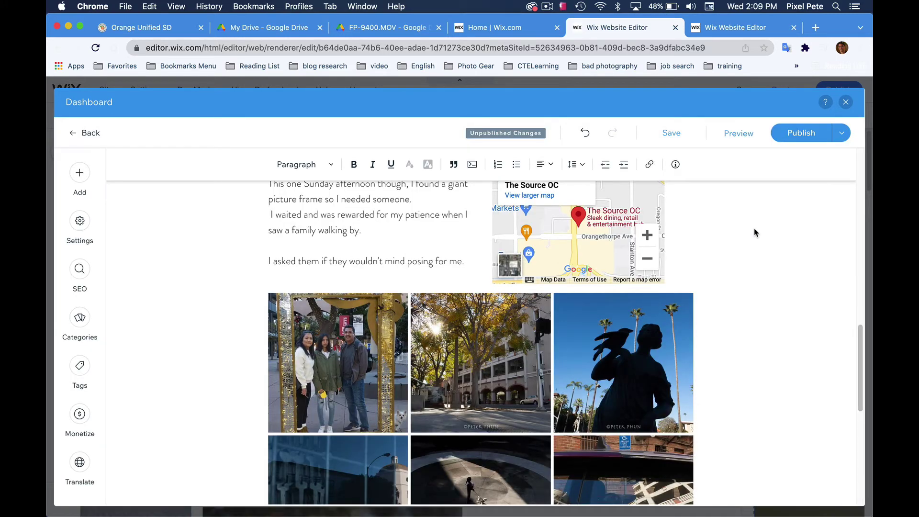
scroll(753, 233, "up", 6)
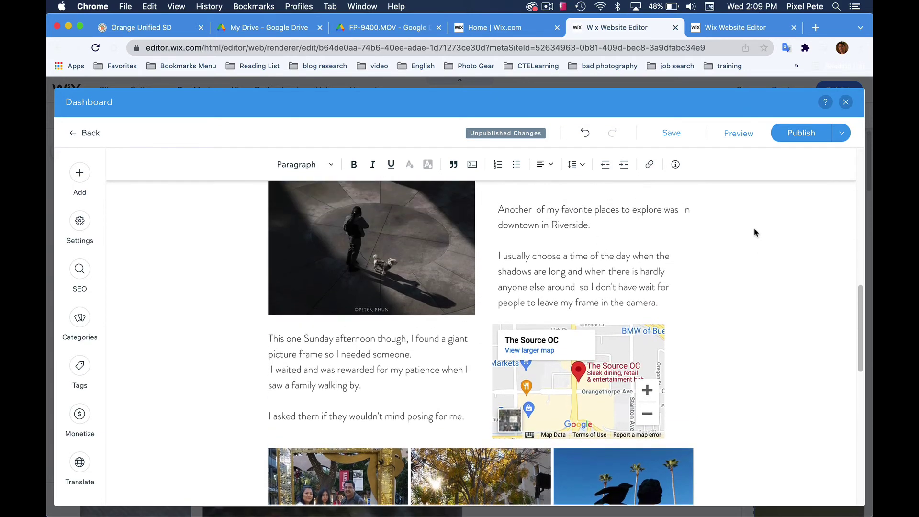
scroll(753, 232, "up", 10)
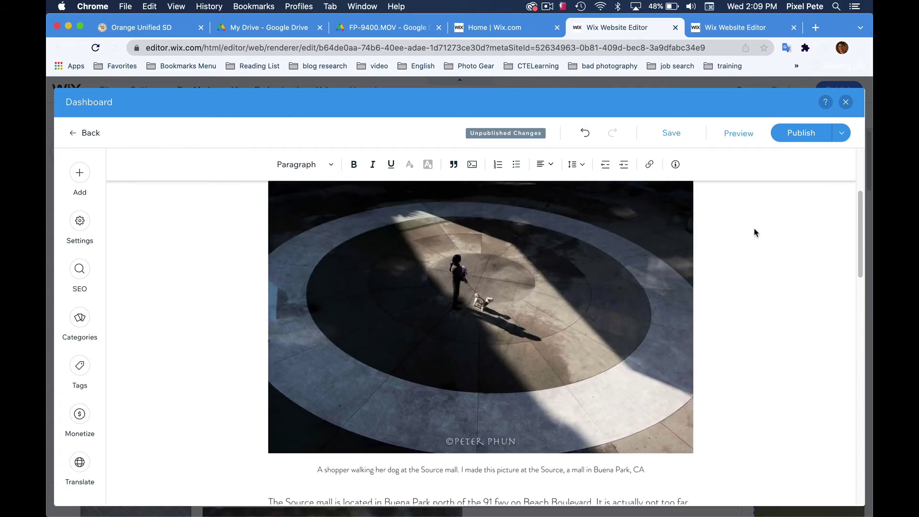
scroll(754, 233, "up", 3)
scroll(754, 232, "down", 2)
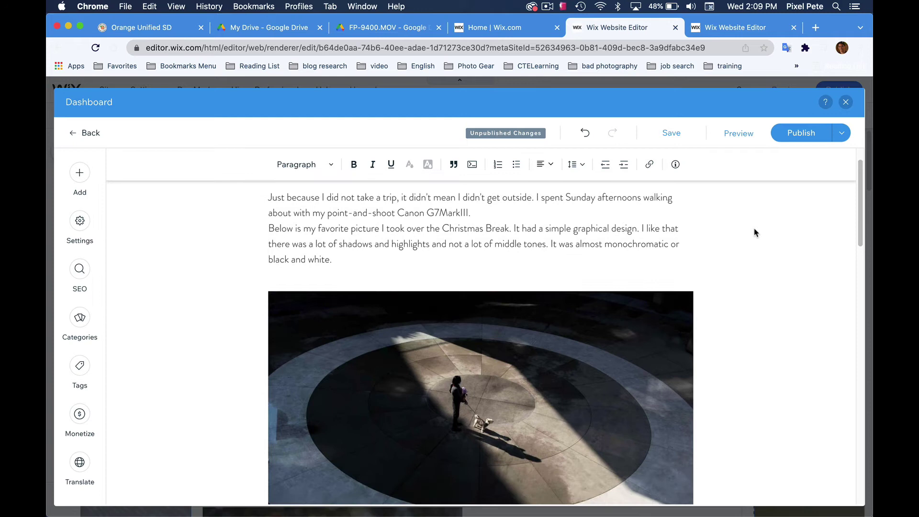
scroll(753, 233, "down", 15)
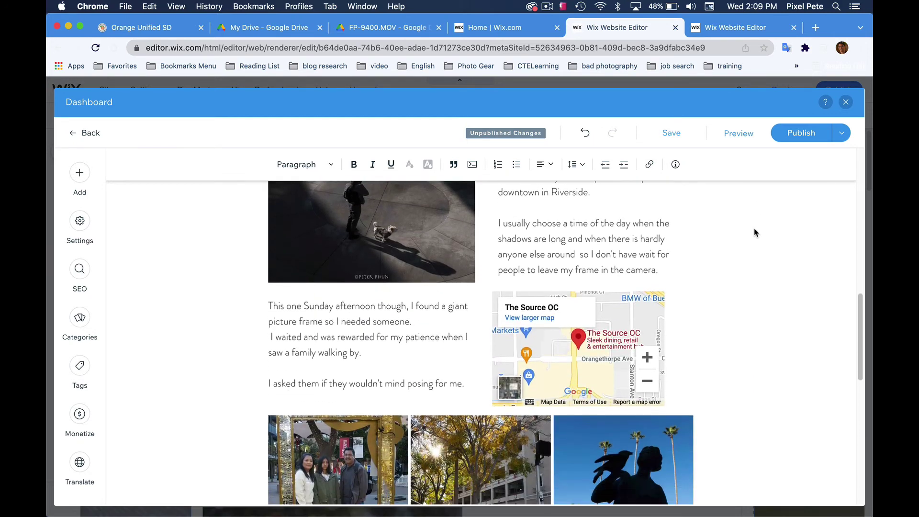
scroll(753, 233, "down", 8)
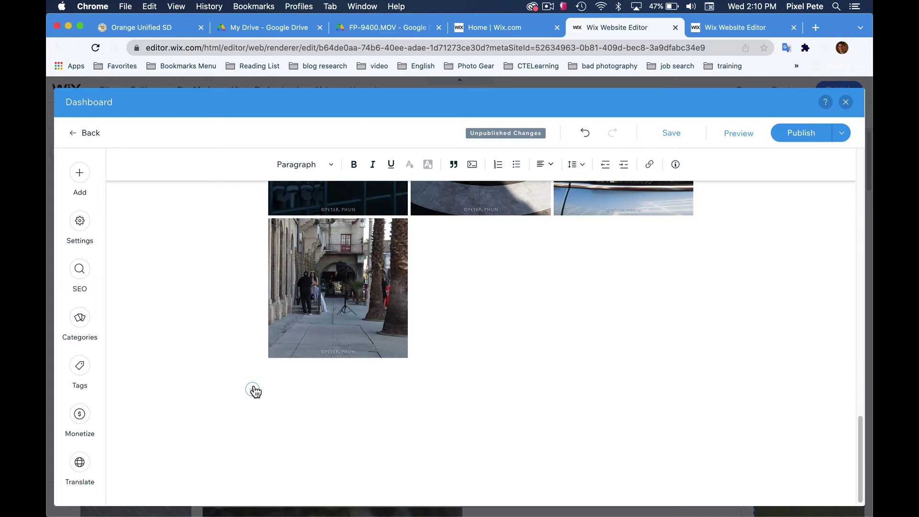
Step: Show the insertable elements below the last photo, down to the From the Web options
left_click(252, 389)
scroll(197, 450, "down", 3)
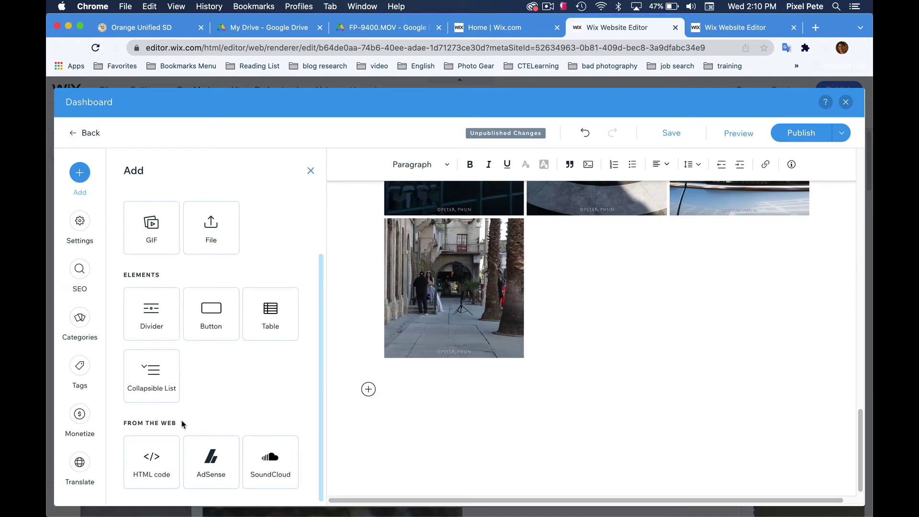
left_click_drag(181, 423, 121, 423)
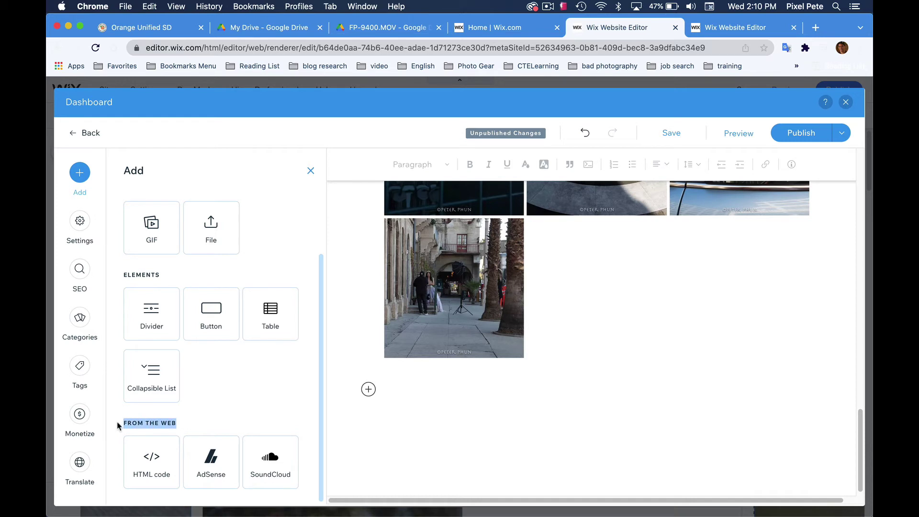
Step: Add an HTML code block below the photos containing the Google Drive iframe code
left_click(160, 463)
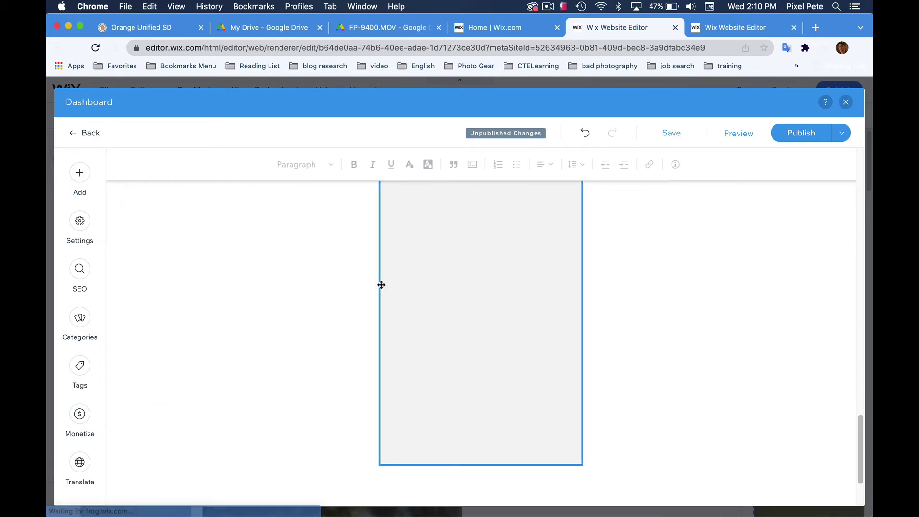
scroll(427, 222, "up", 3)
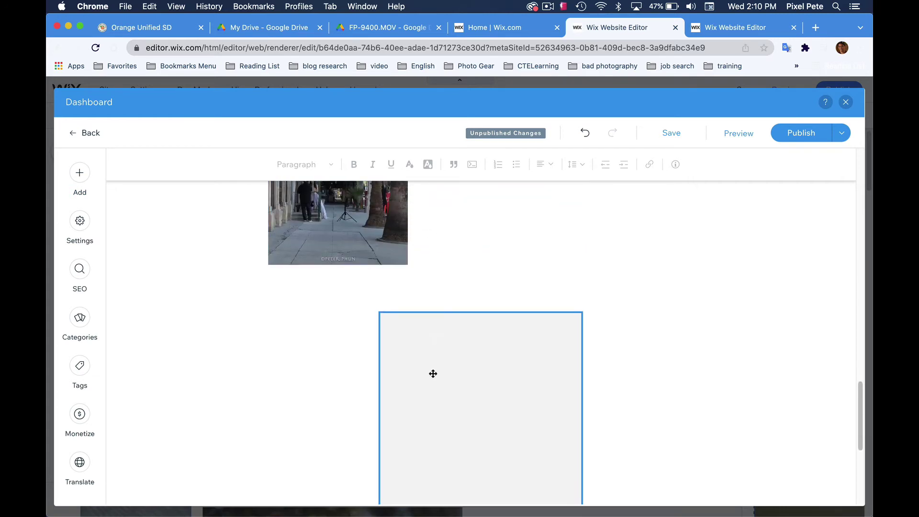
left_click(433, 334)
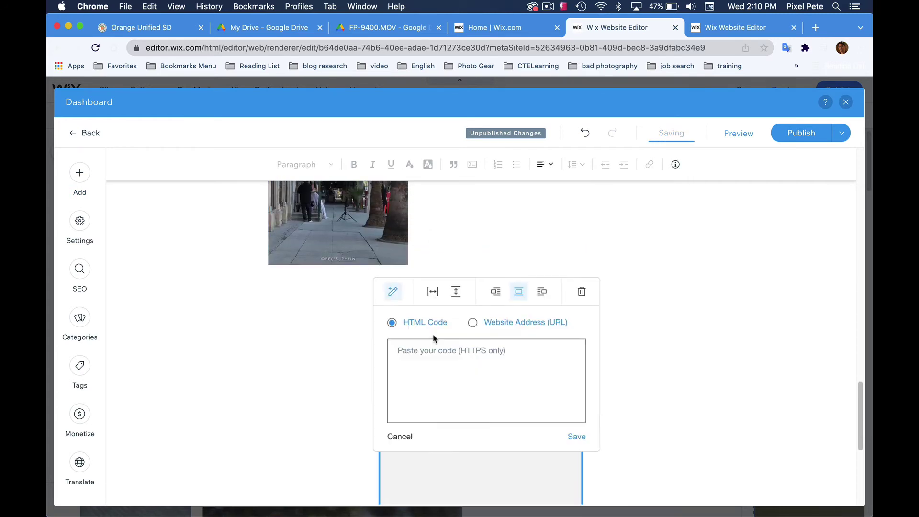
left_click(429, 371)
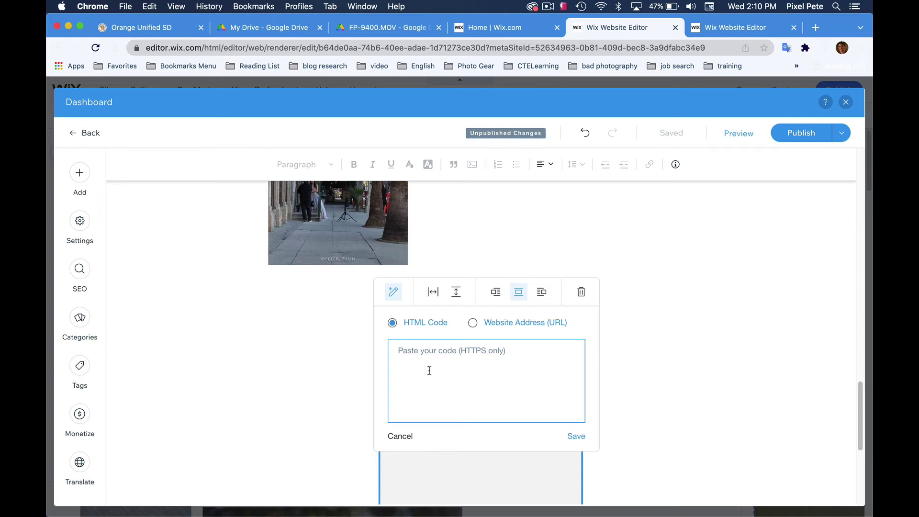
key("super+v")
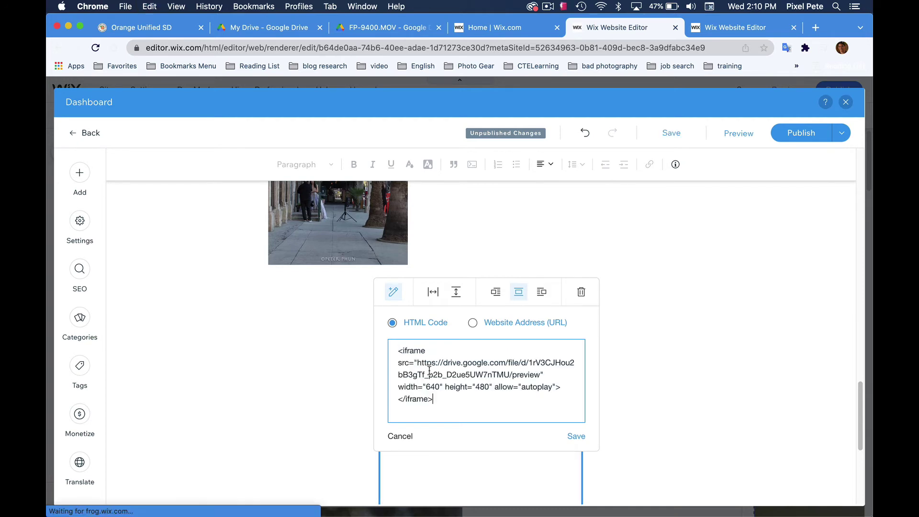
left_click(570, 436)
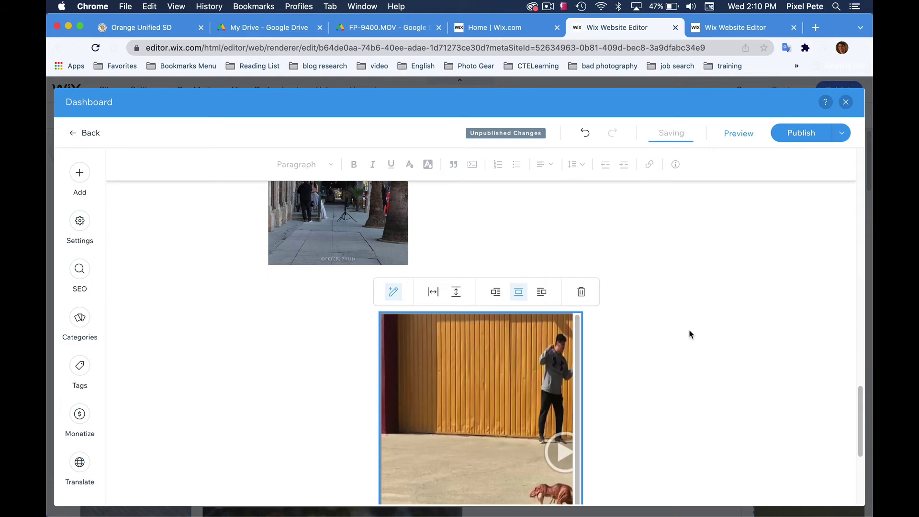
scroll(689, 333, "down", 3)
scroll(689, 333, "down", 2)
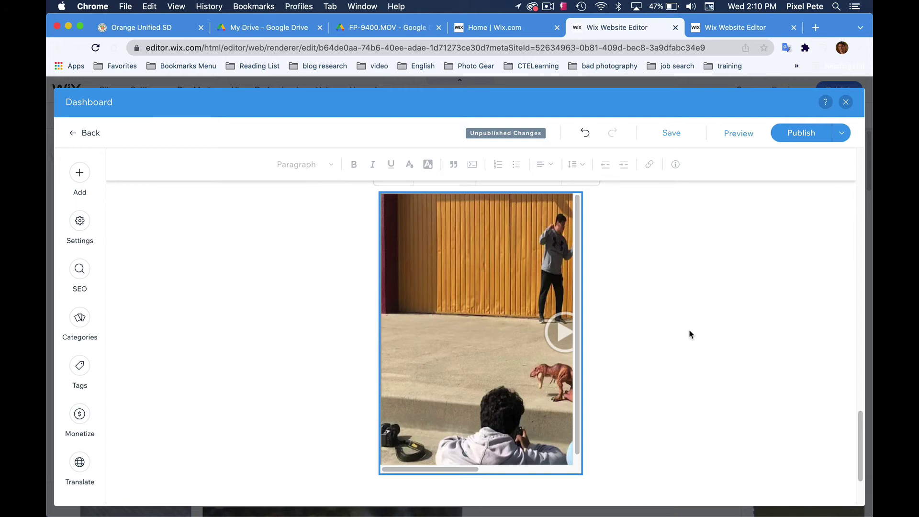
left_click(478, 466)
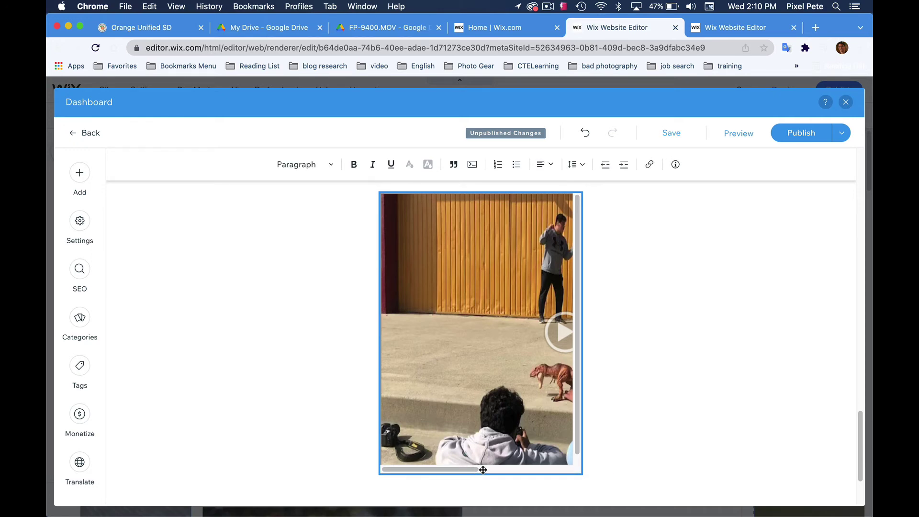
left_click(746, 134)
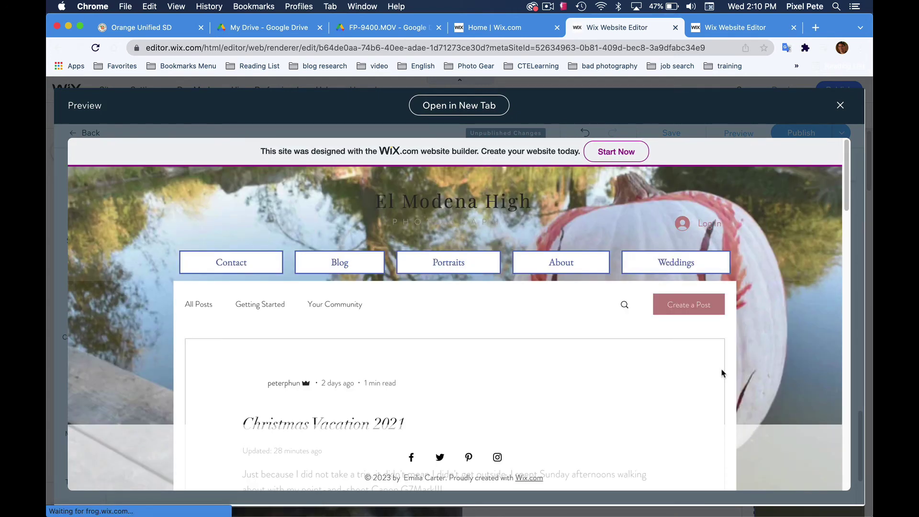
scroll(721, 371, "down", 2)
scroll(721, 371, "down", 15)
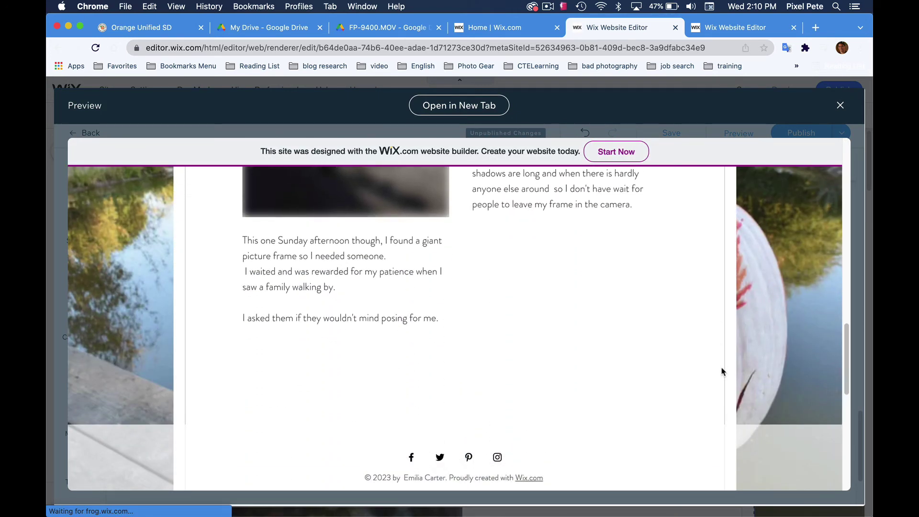
scroll(722, 371, "down", 5)
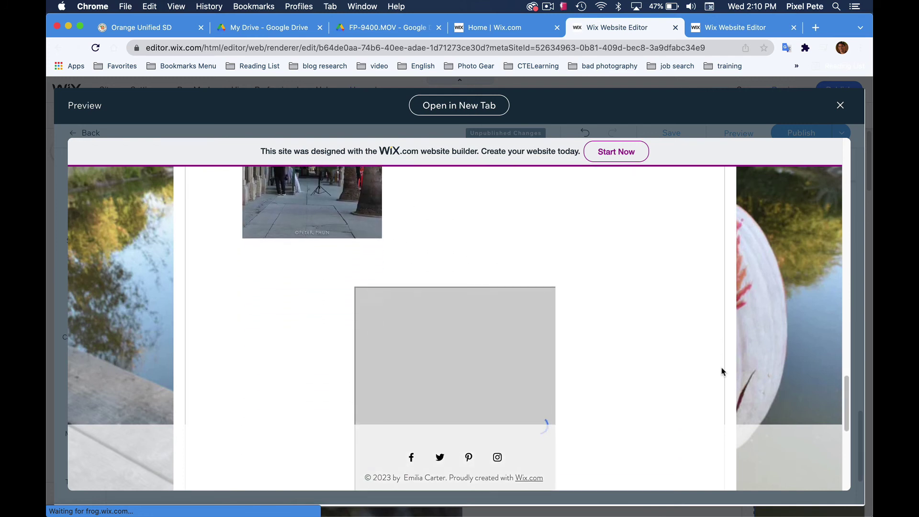
scroll(721, 371, "down", 3)
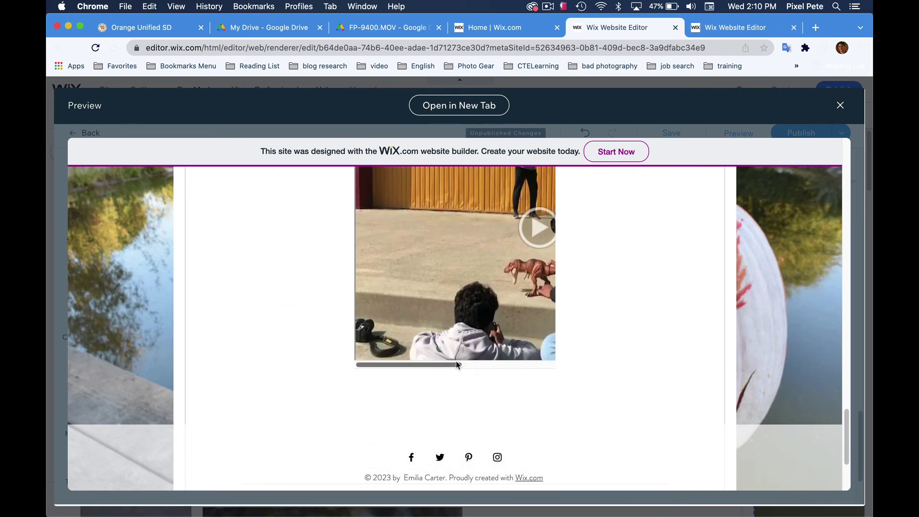
scroll(459, 366, "right", 3)
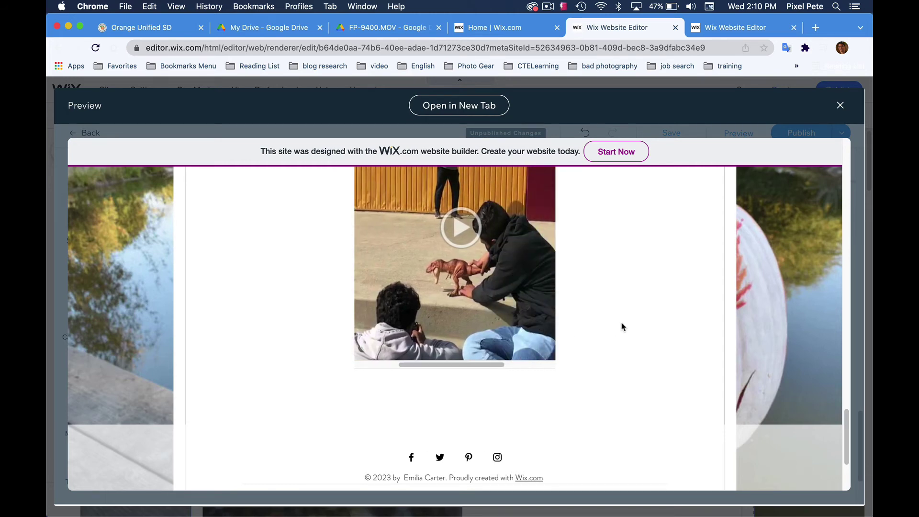
scroll(622, 327, "up", 5)
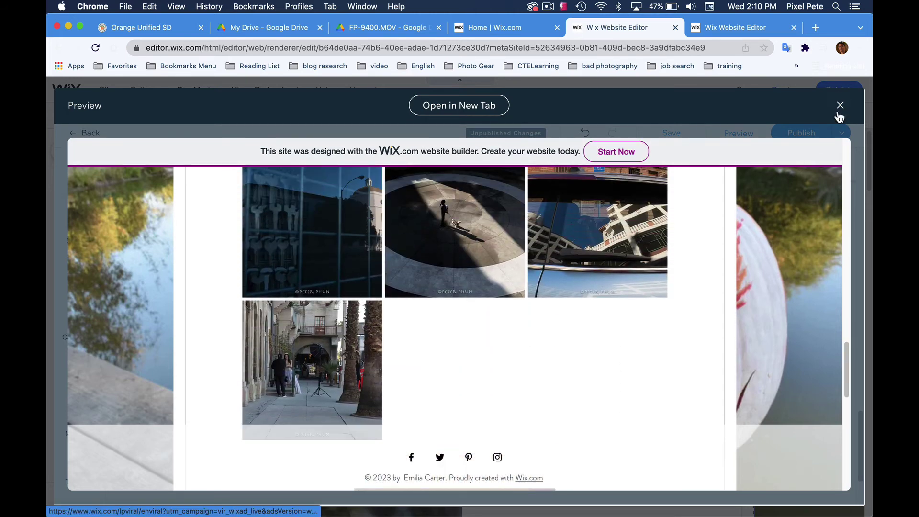
Step: Close the preview and scroll back down to the embedded video
left_click(839, 107)
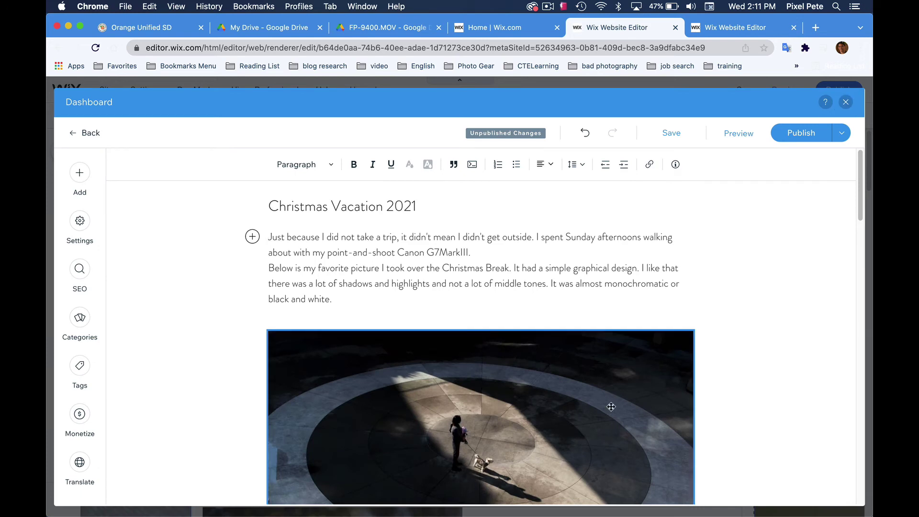
scroll(611, 406, "down", 10)
scroll(611, 406, "down", 15)
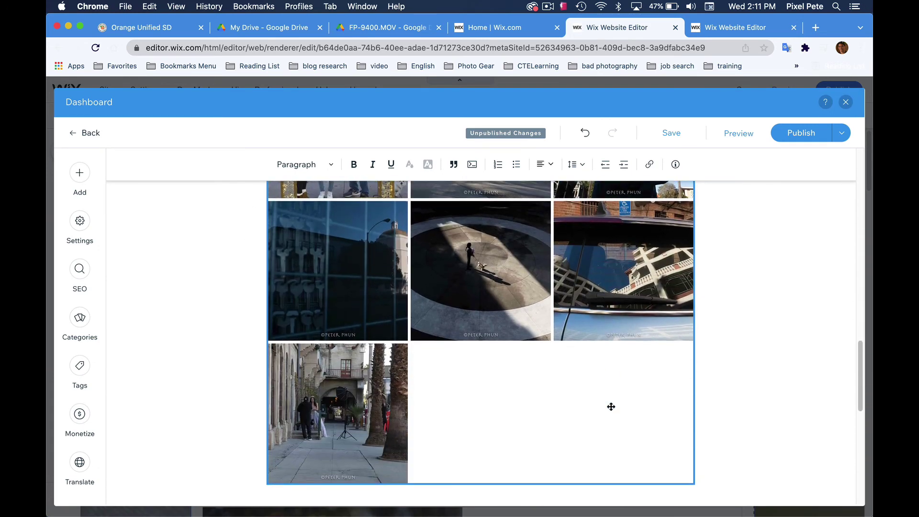
scroll(611, 407, "down", 2)
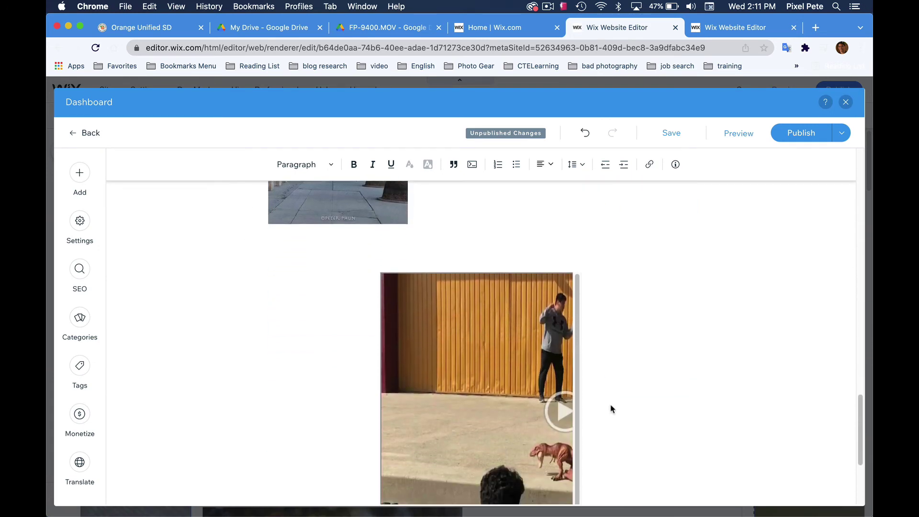
Step: Select the video embed, keep its code, and bring up its width value of 350
left_click(476, 311)
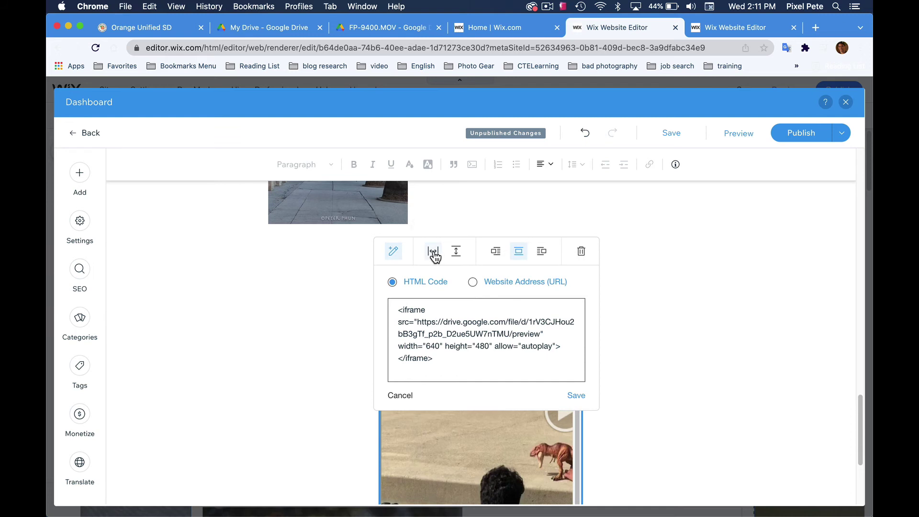
left_click(436, 257)
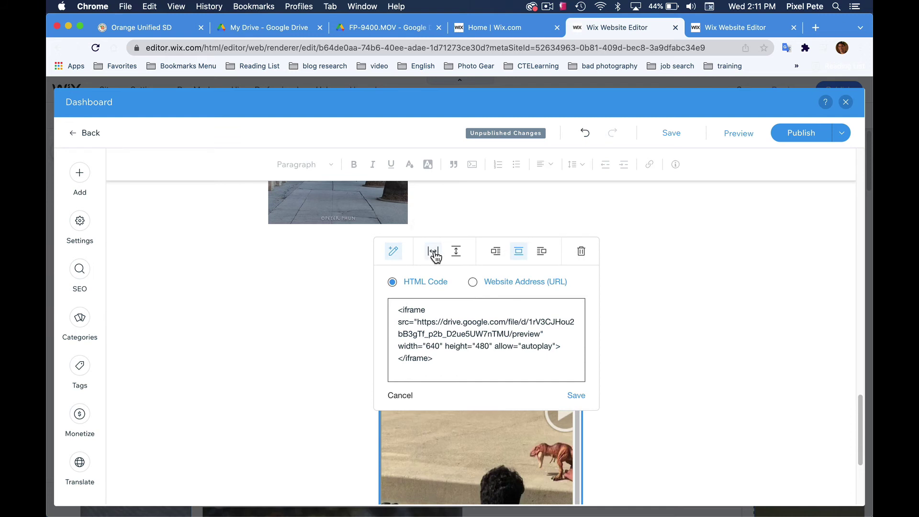
left_click(575, 397)
left_click(434, 256)
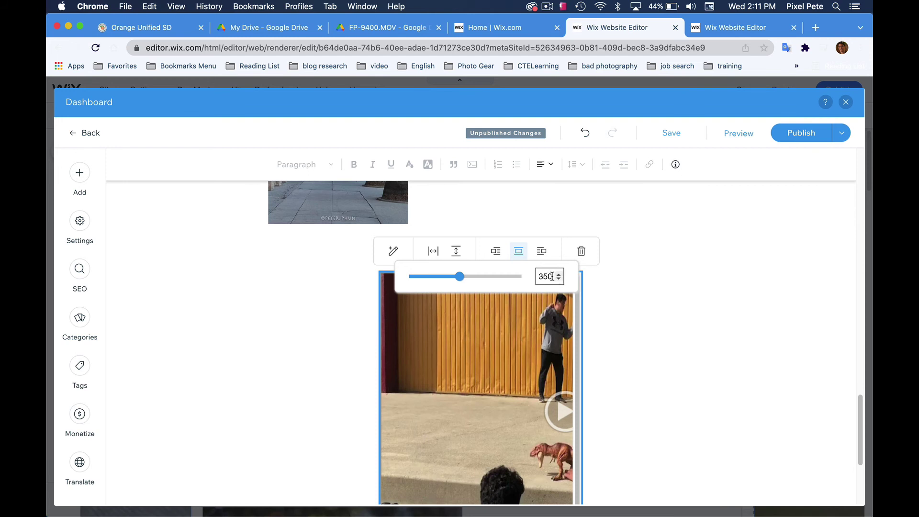
Step: Resize the embedded video to 650 wide and 498 high
left_click_drag(552, 277, 533, 279)
type("650")
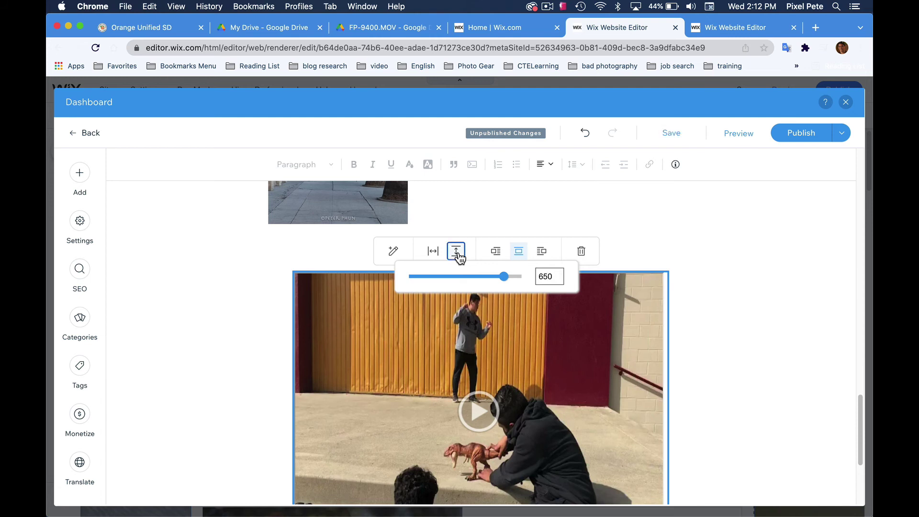
type("488")
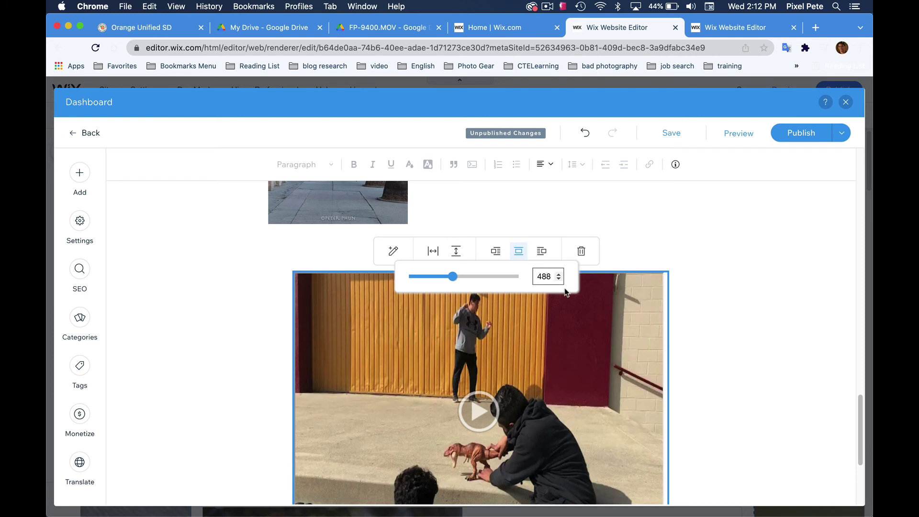
left_click(543, 276)
key("BackSpace")
type("9")
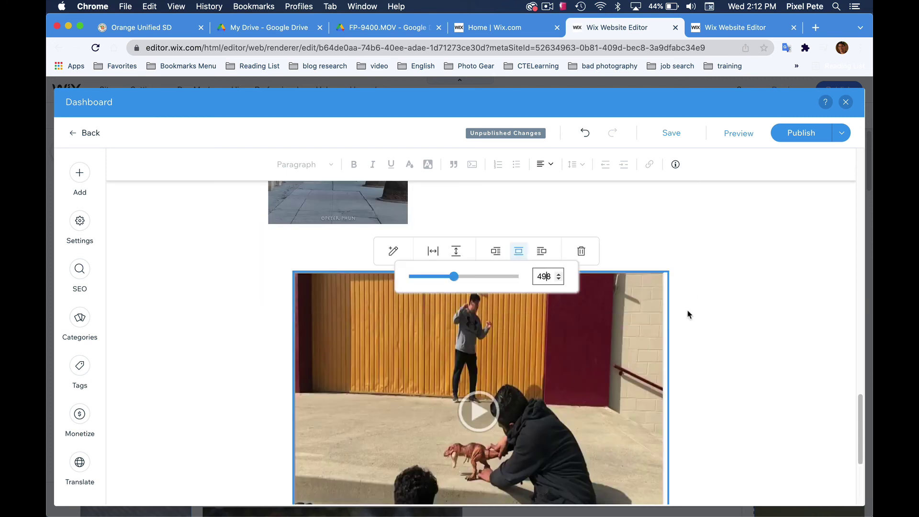
left_click(707, 346)
Step: Publish the post and view Christmas Vacation 2021 on the live site
left_click(797, 133)
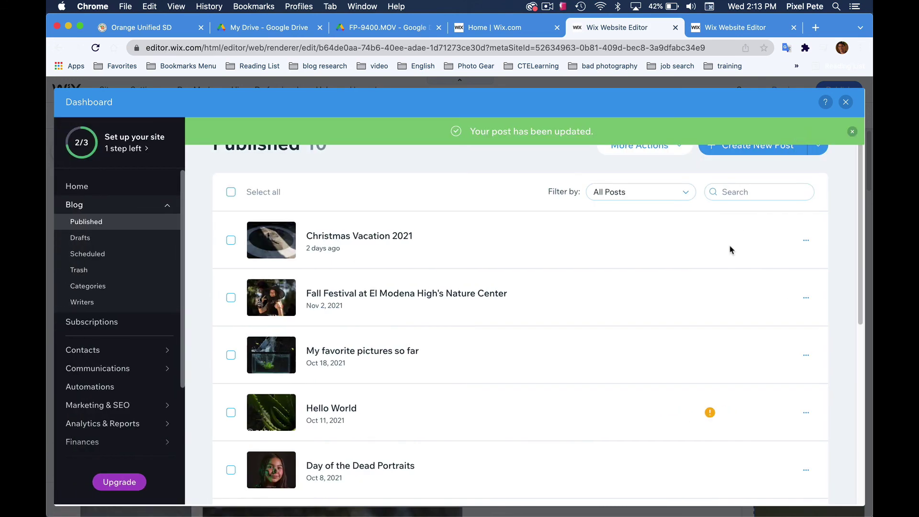
left_click(806, 239)
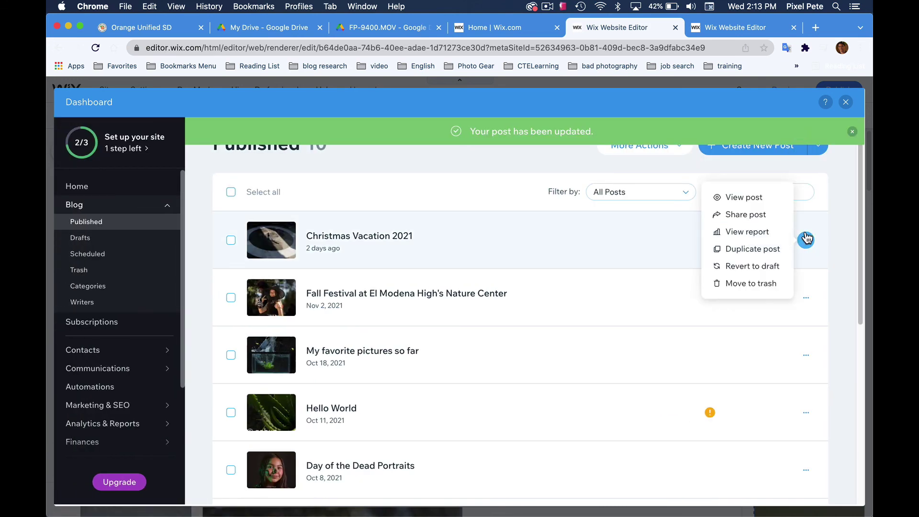
left_click(773, 196)
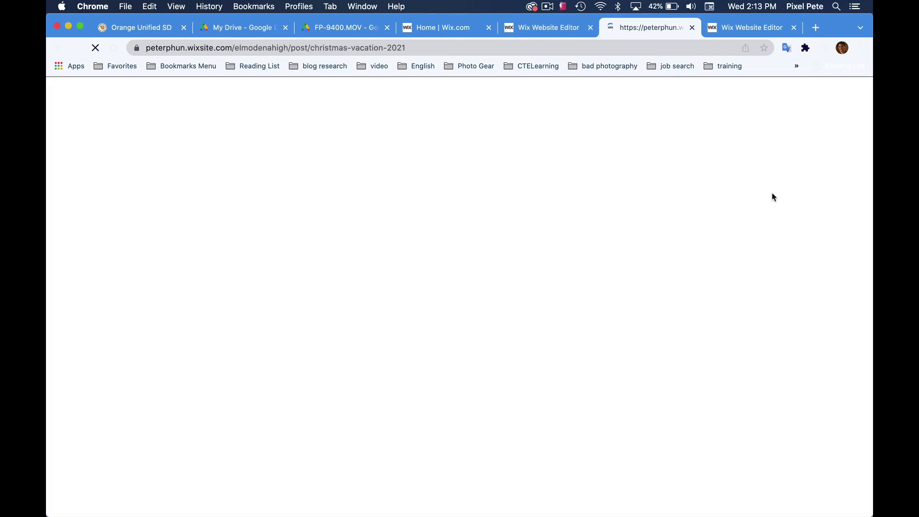
Step: Scroll the live post down to the embedded Drive video and start its player
scroll(611, 324, "down", 5)
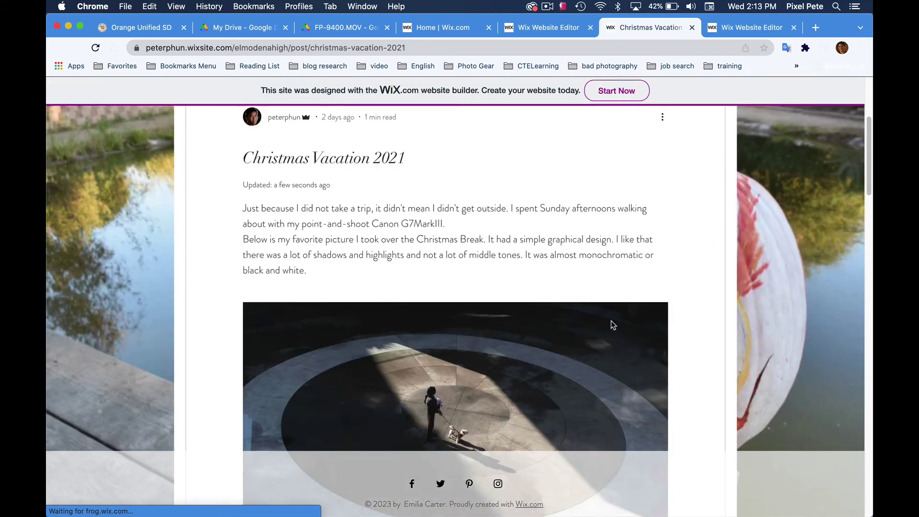
scroll(612, 324, "down", 20)
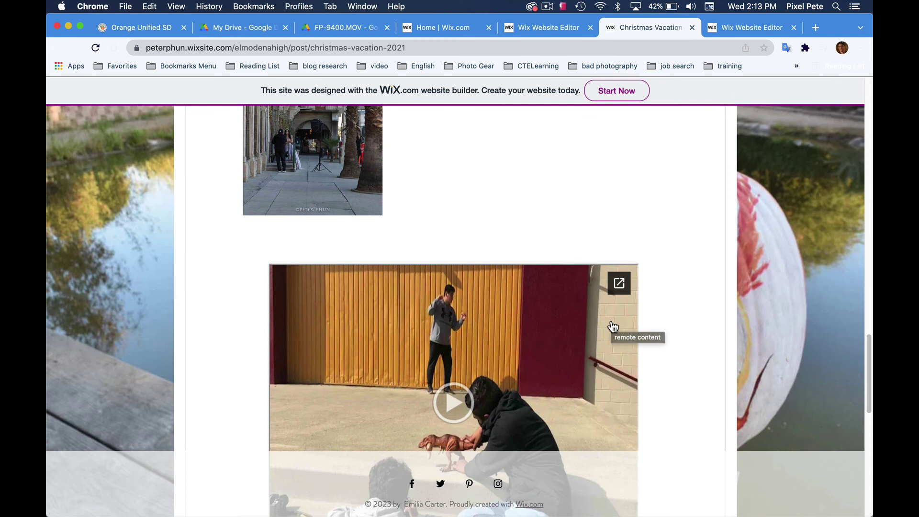
scroll(612, 327, "down", 3)
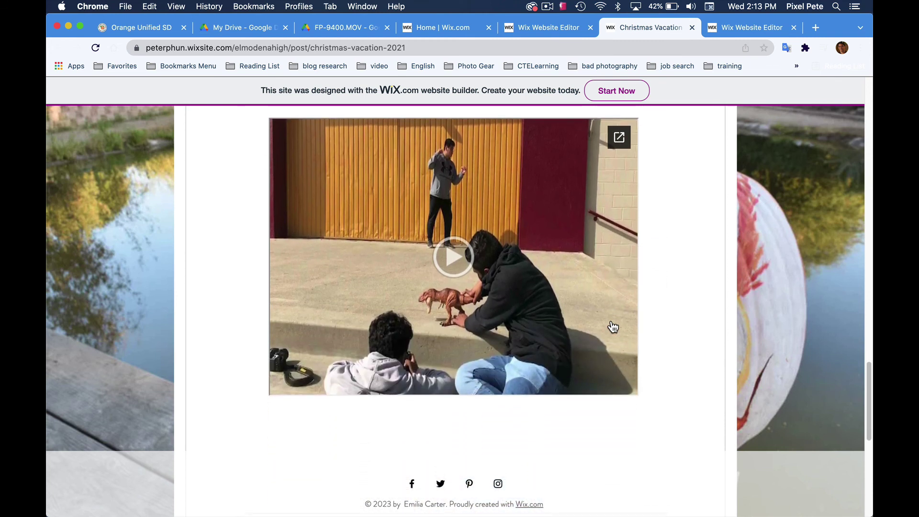
left_click(459, 259)
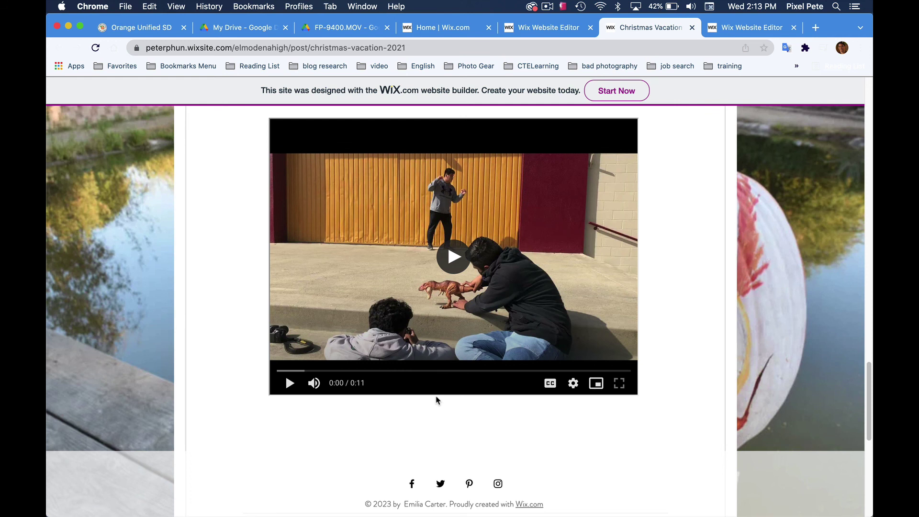
left_click(547, 7)
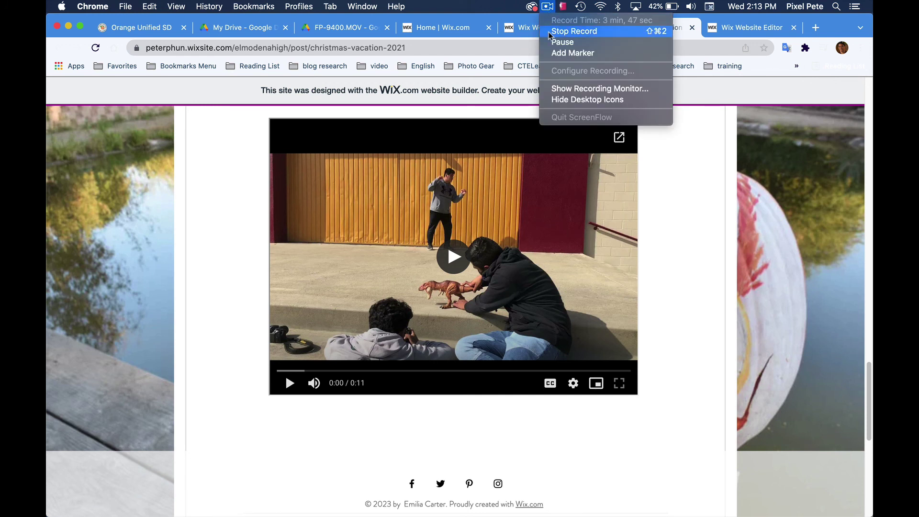